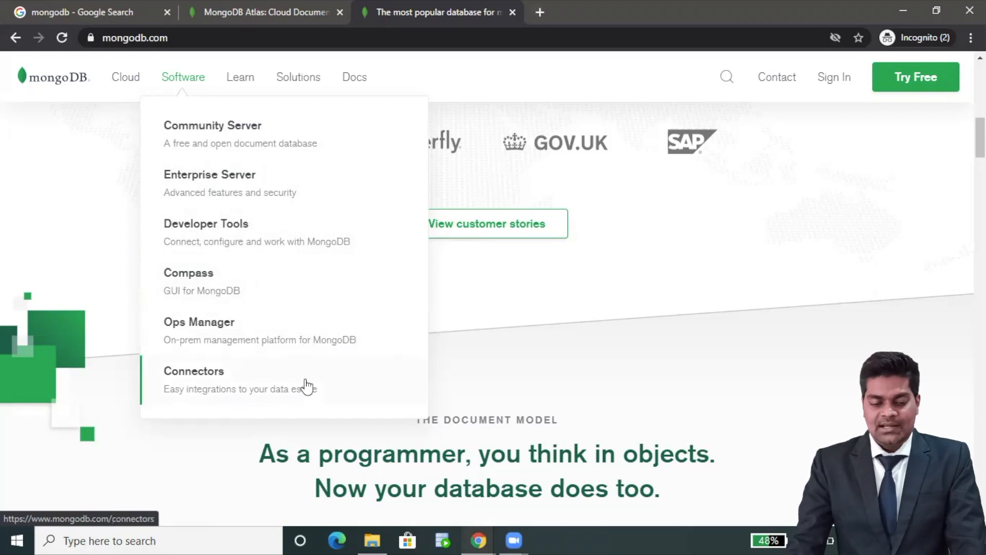
Step: Open the MongoDB Enterprise Server download page and look over its on-premises deployment details
click(240, 189)
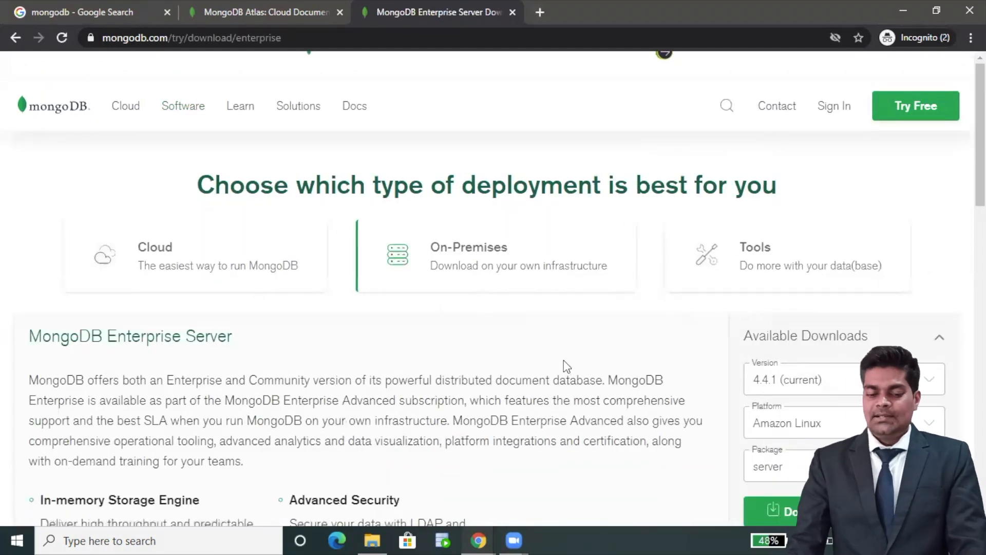
scroll(530, 270, down, 4)
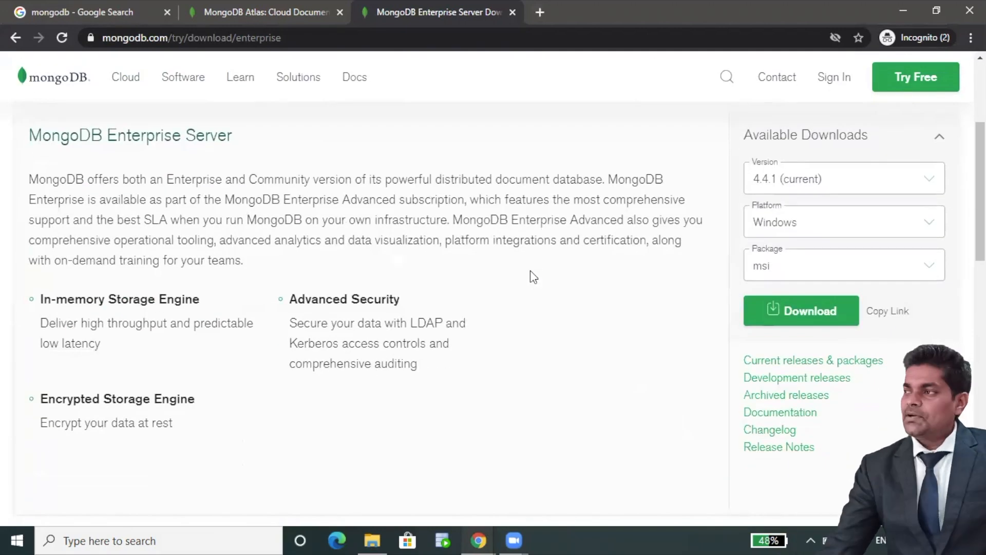
scroll(530, 270, up, 4)
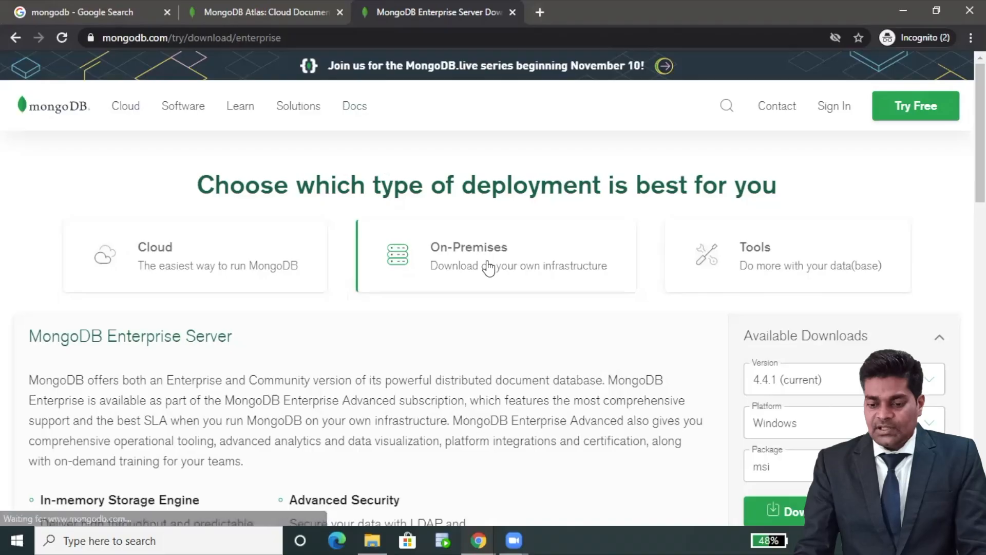
Step: Review the available Enterprise Server versions and choose 4.4.1 (current)
scroll(848, 276, down, 3)
click(929, 239)
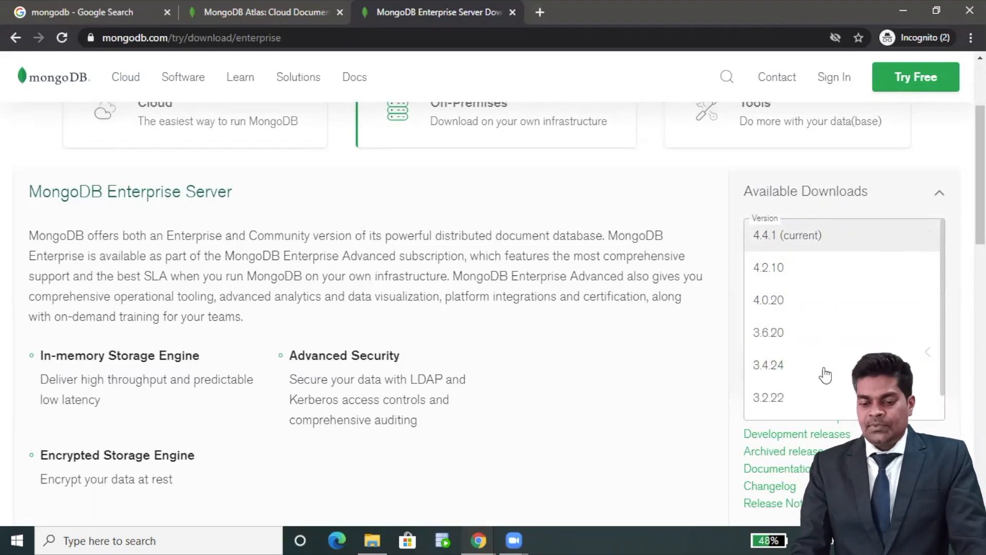
scroll(825, 370, down, 1)
scroll(825, 378, up, 1)
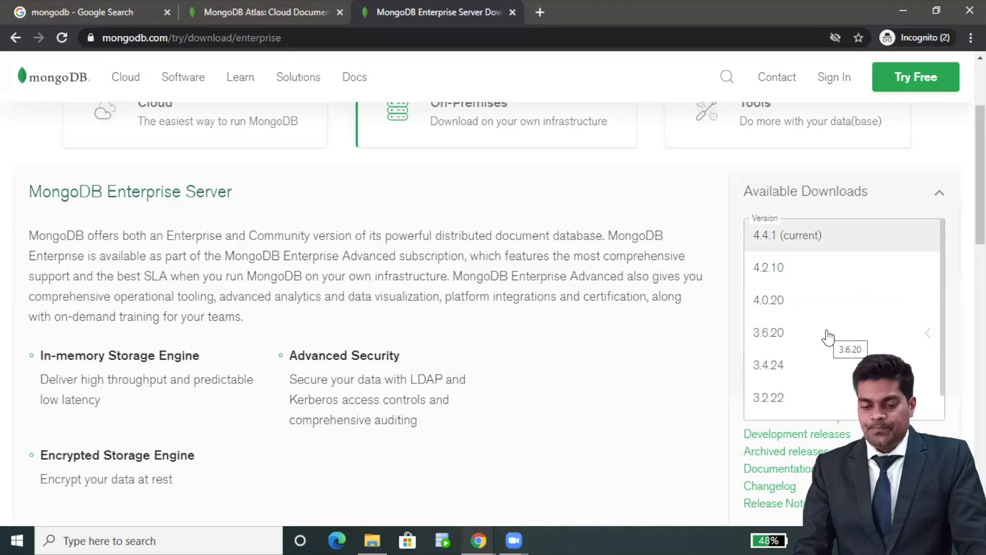
click(811, 236)
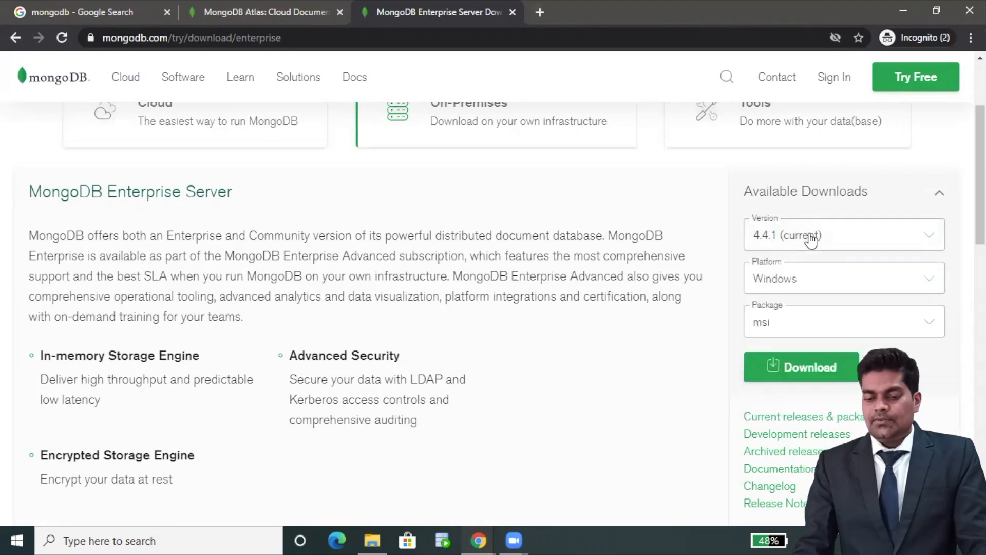
Step: Choose Windows as the Enterprise Server platform and download the msi package
click(864, 295)
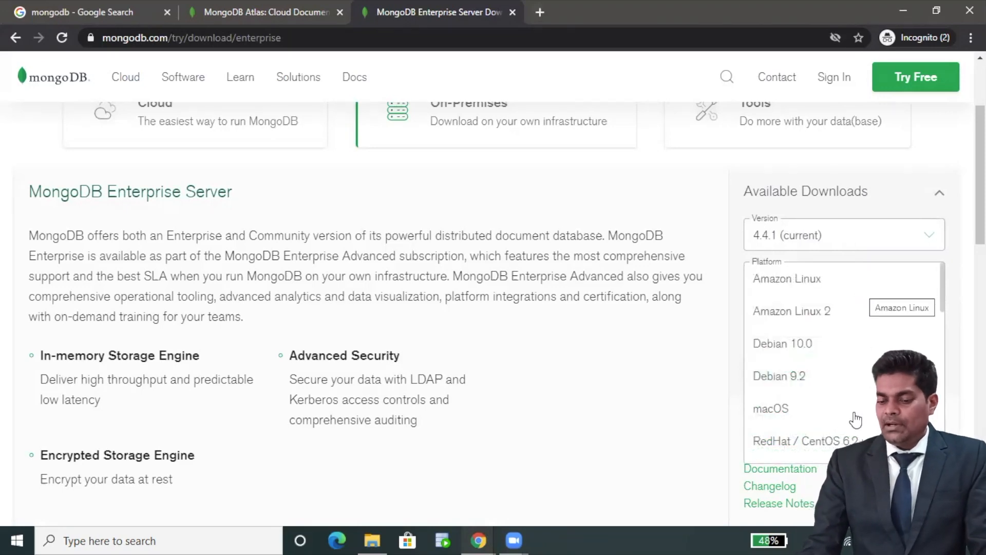
scroll(854, 418, up, 3)
scroll(855, 419, down, 5)
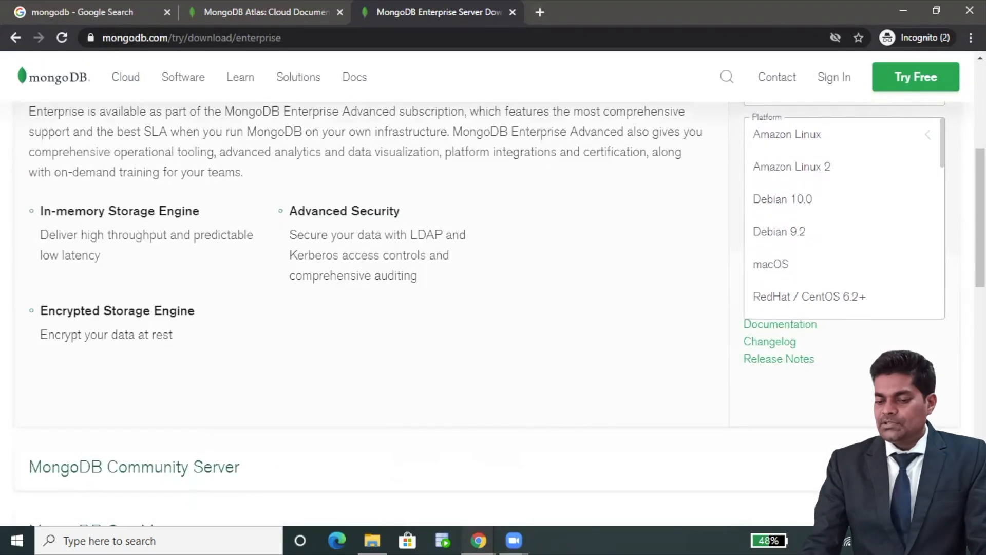
scroll(817, 274, down, 2)
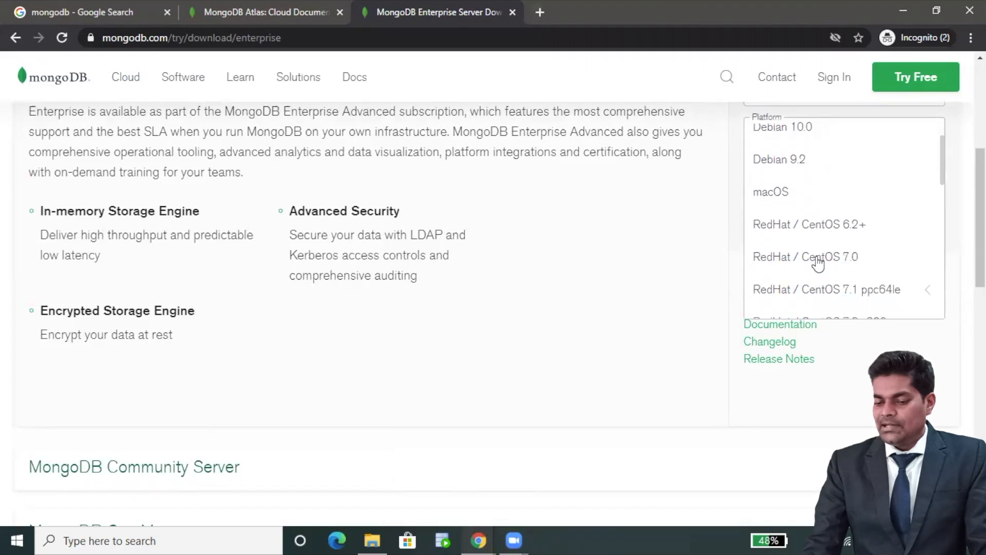
scroll(818, 263, down, 6)
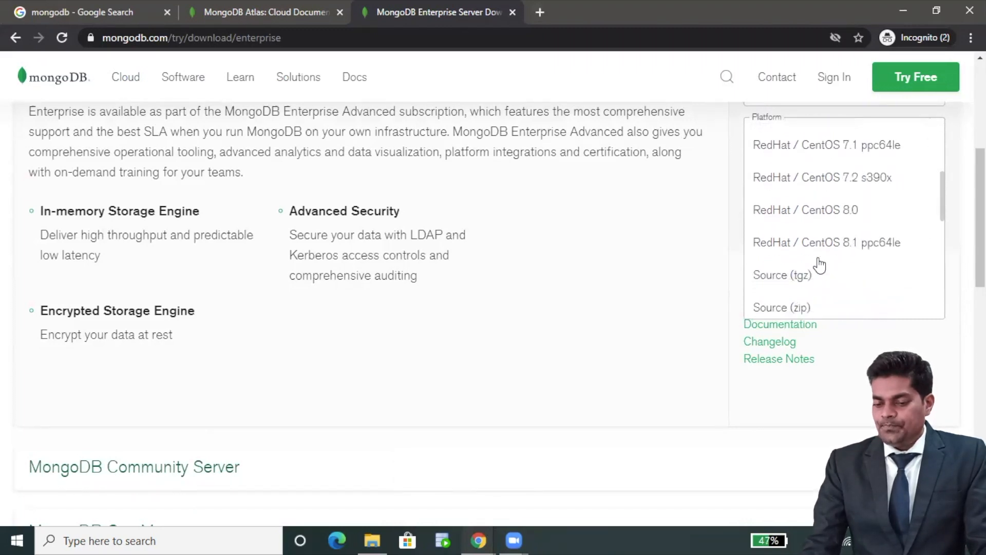
scroll(818, 205, down, 4)
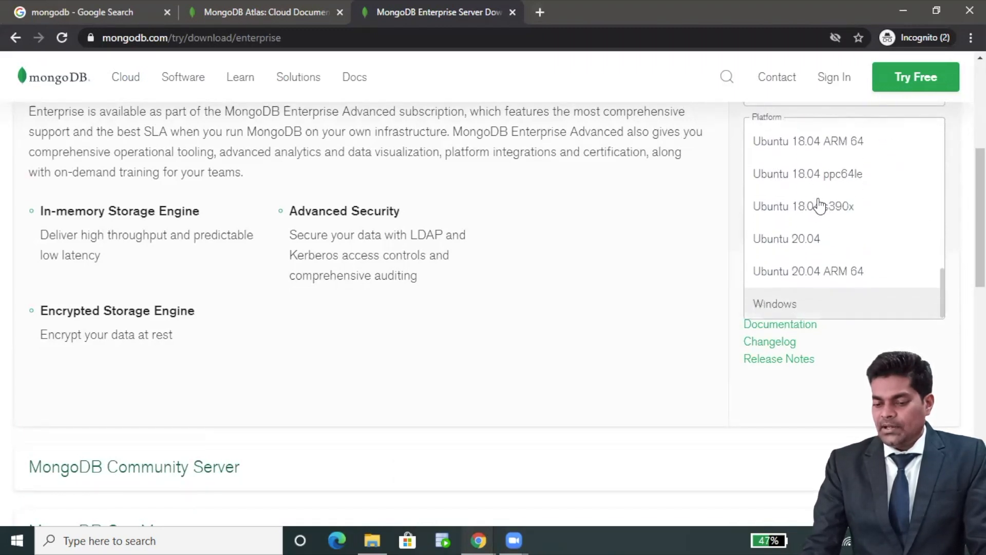
click(819, 304)
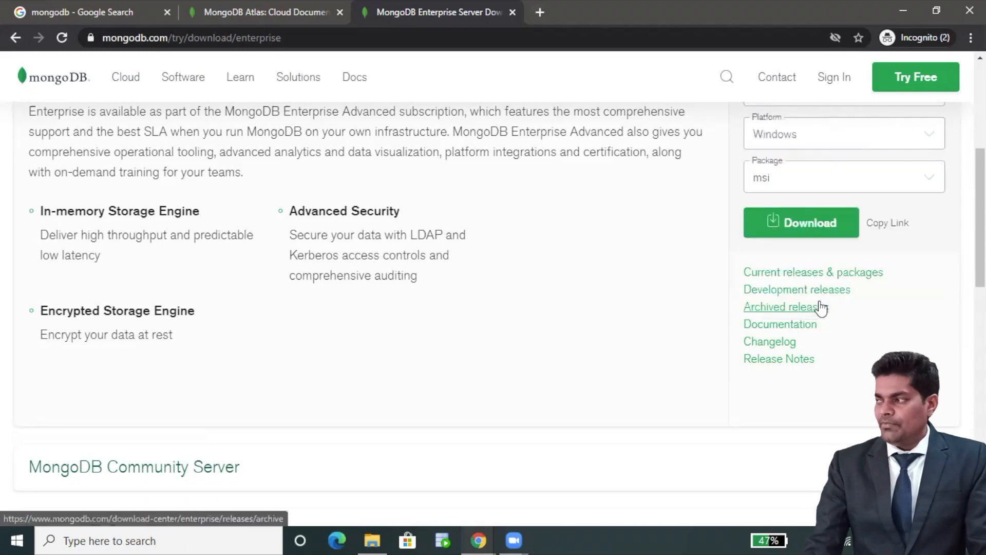
scroll(852, 352, up, 3)
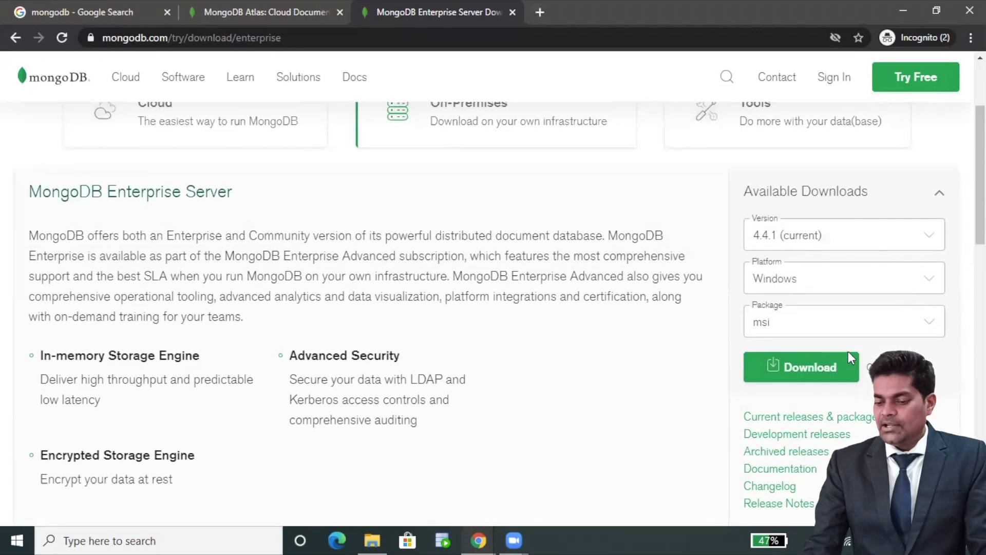
click(802, 370)
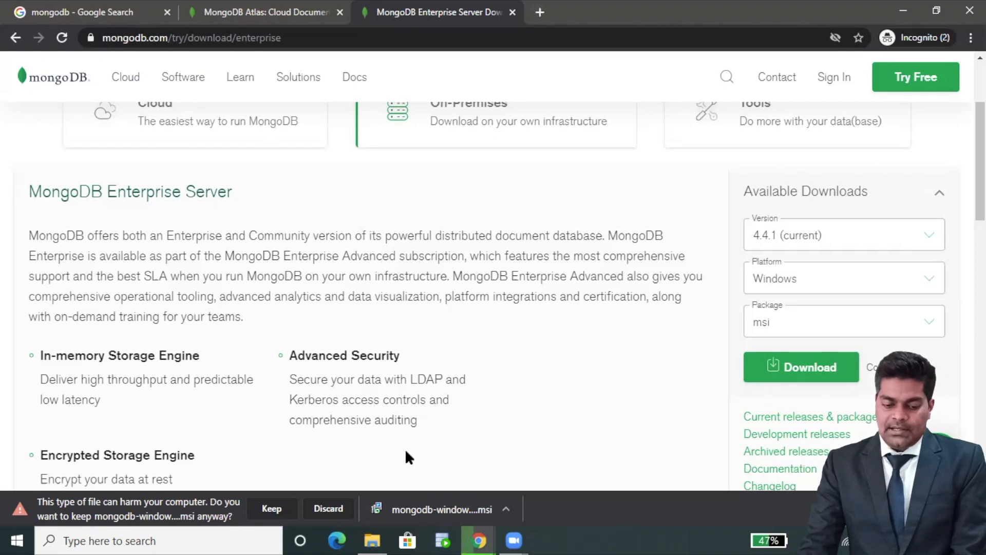
Step: Discard the pending msi download and run the mongodb-windows-x86_64-enterprise-4.4.1-signed installer from the Software folder in File Explorer
click(328, 508)
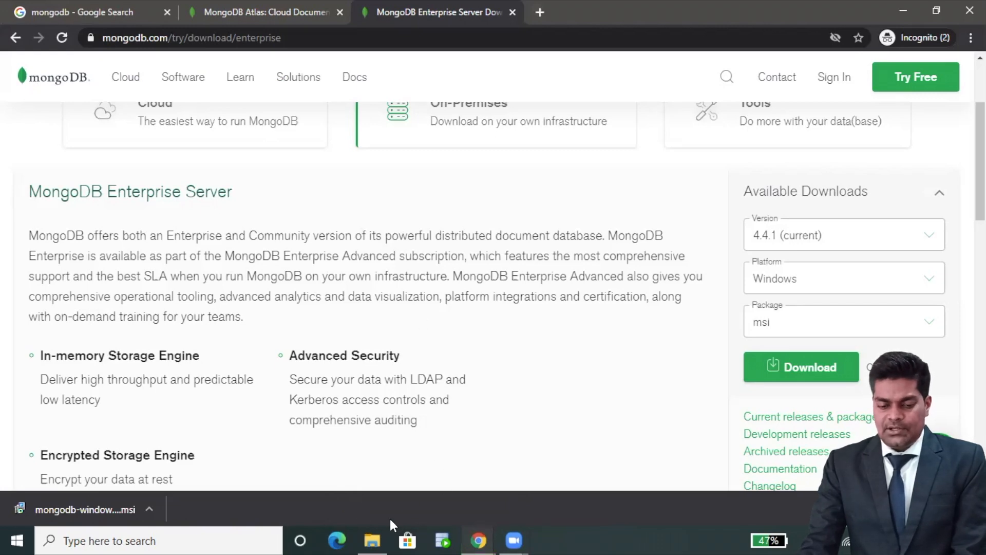
mouse_move(375, 534)
click(385, 490)
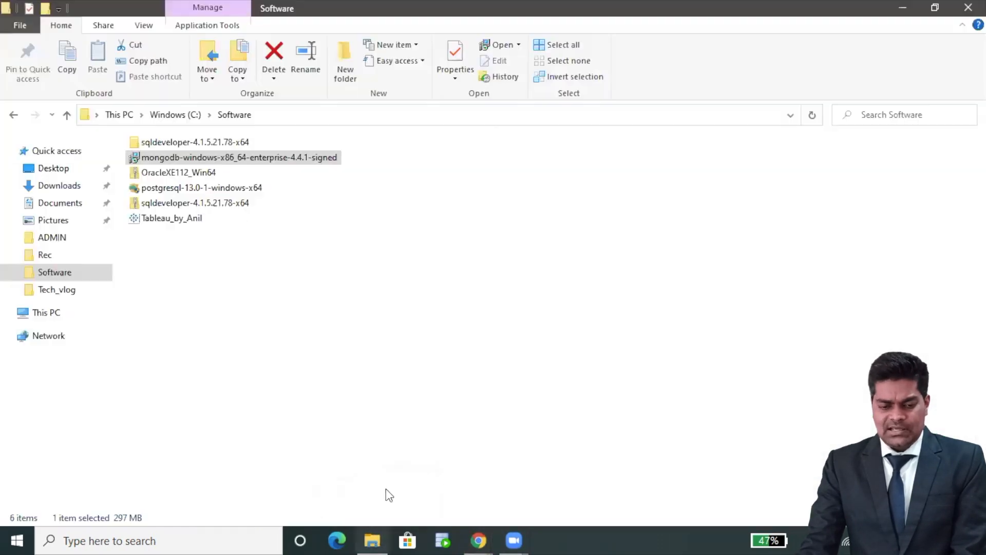
double_click(283, 155)
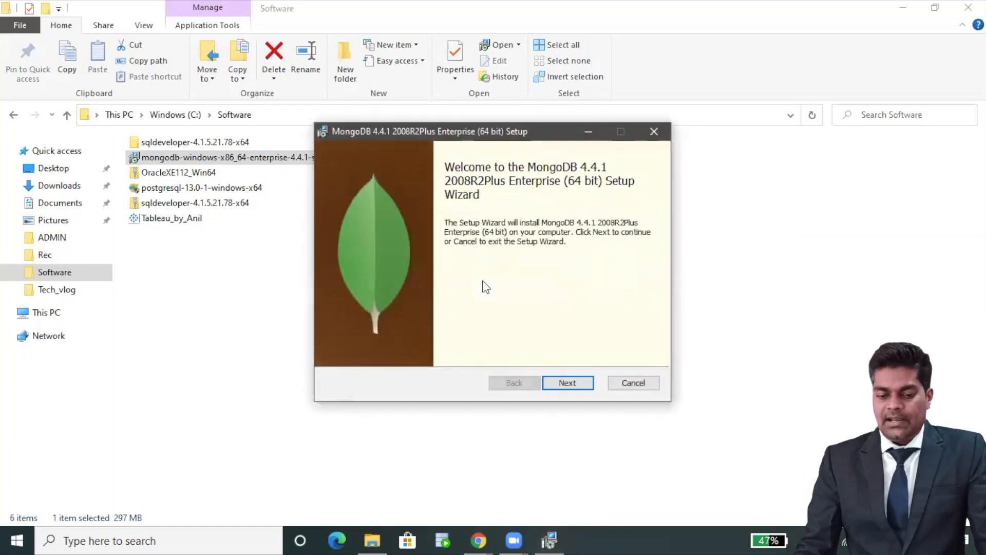
Step: Accept the license agreement in the setup wizard and choose the Complete setup type
drag(483, 141, 510, 146)
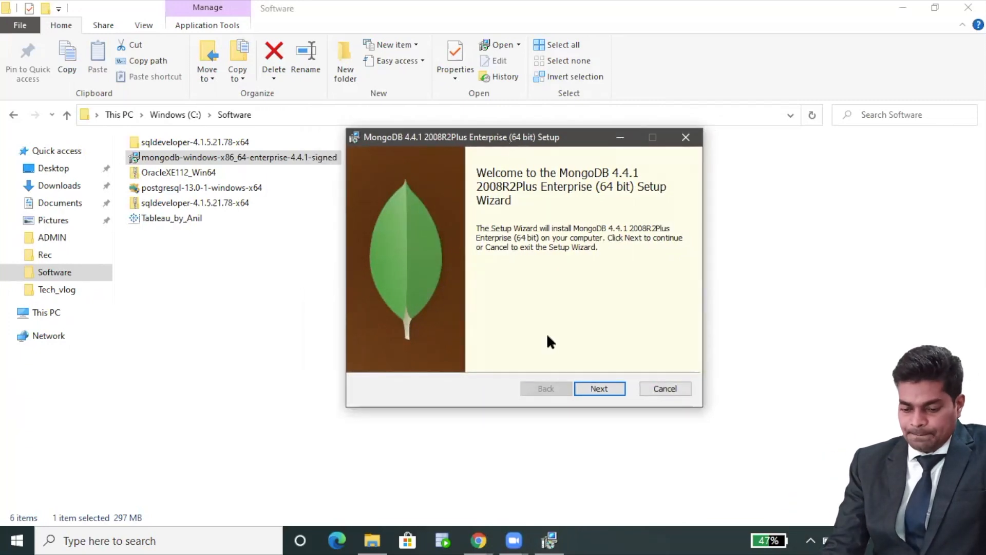
click(593, 387)
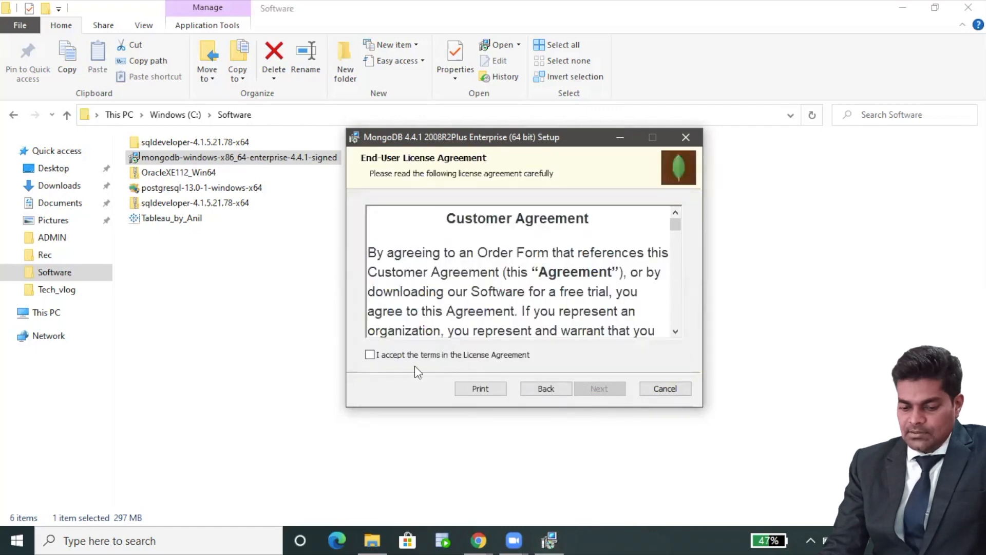
click(370, 355)
click(540, 389)
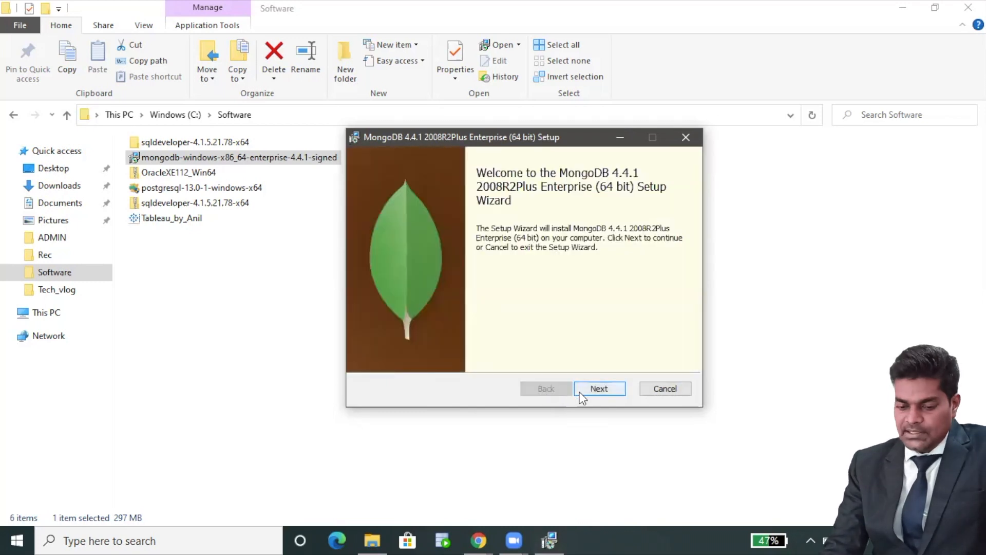
click(595, 390)
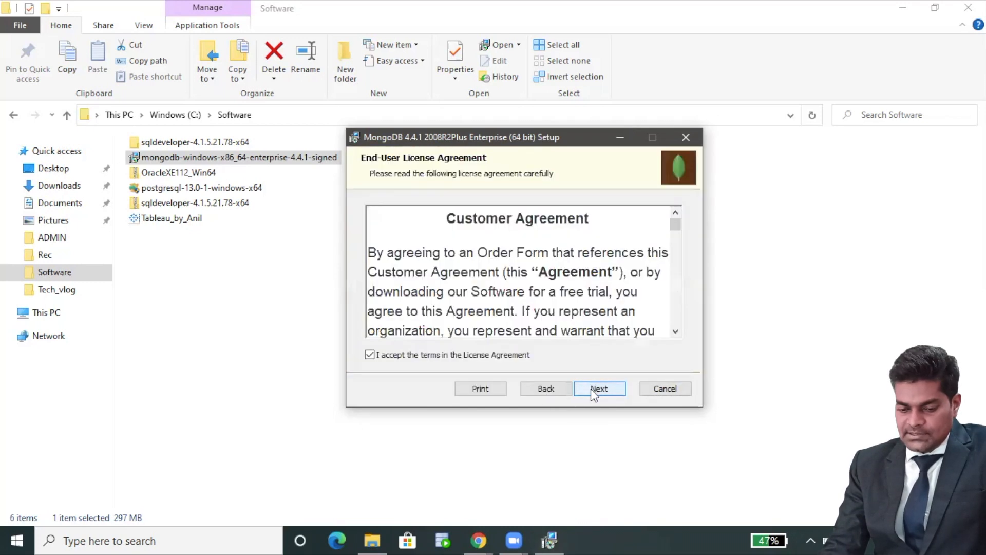
click(592, 390)
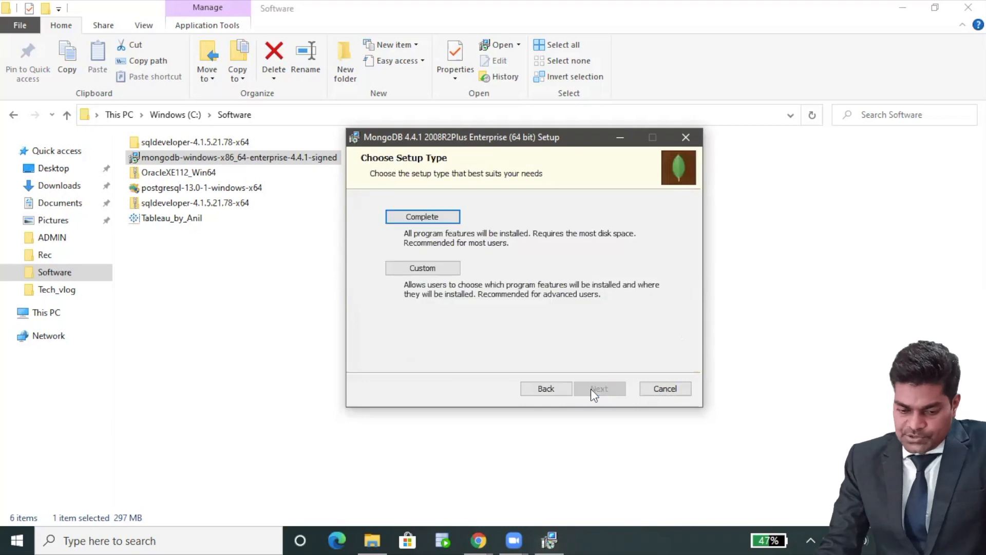
drag(562, 130, 570, 112)
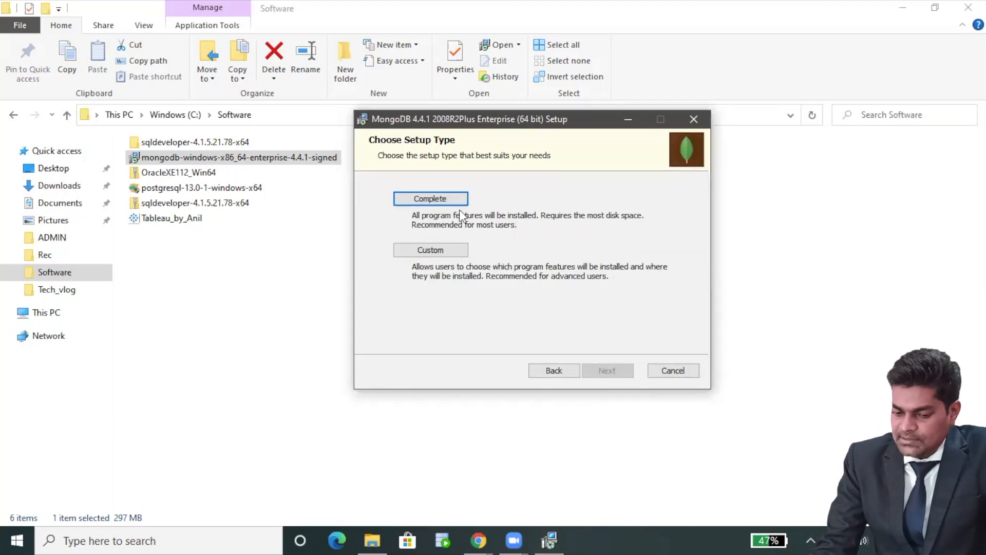
click(439, 197)
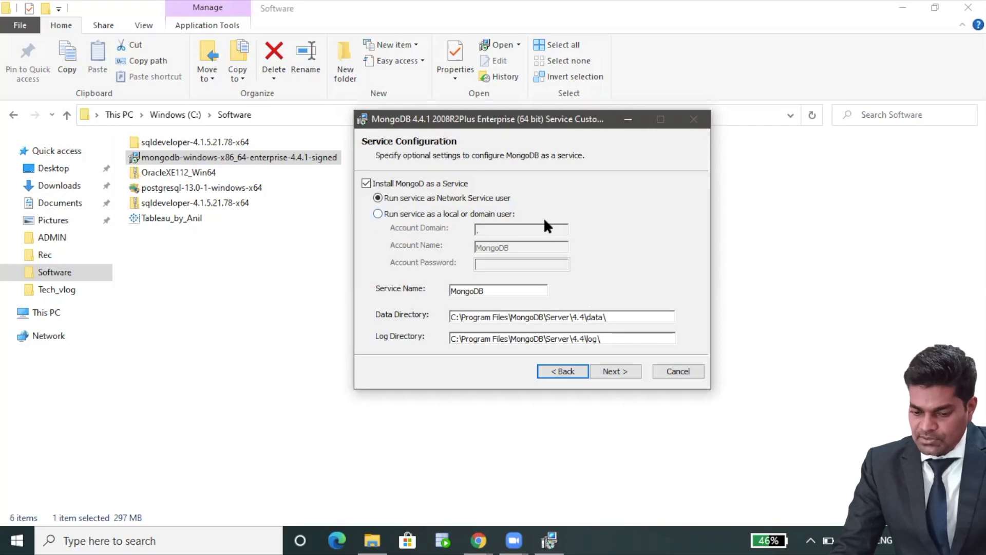
Step: Fill in the account password in the service configuration and continue with MongoDB as a Network Service user with the default directories
key(ctrl+v)
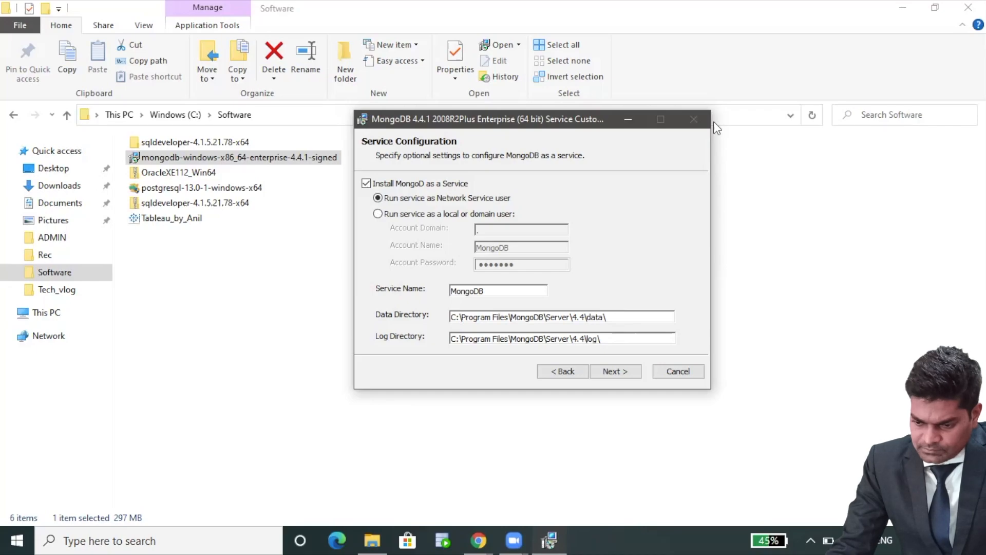
drag(596, 119, 552, 101)
click(458, 273)
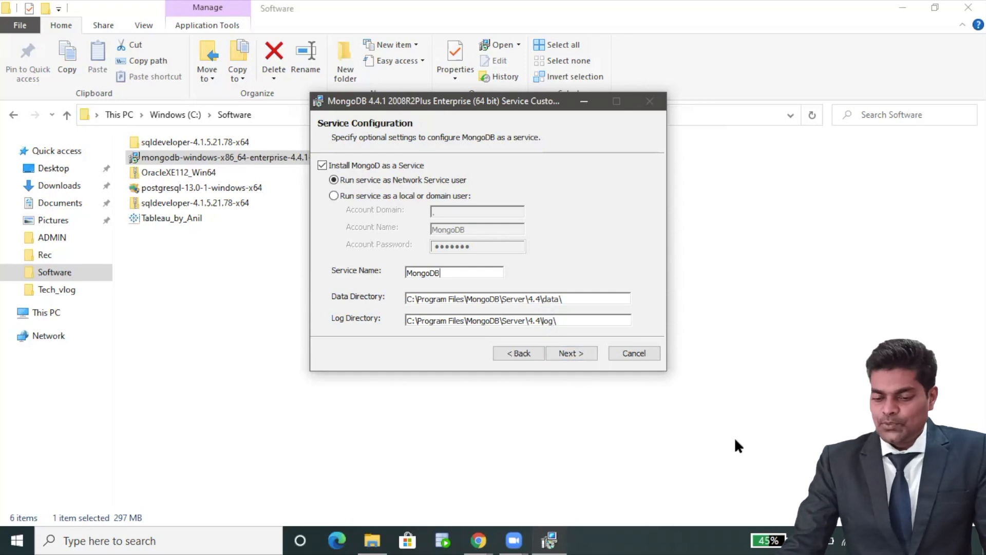
click(570, 353)
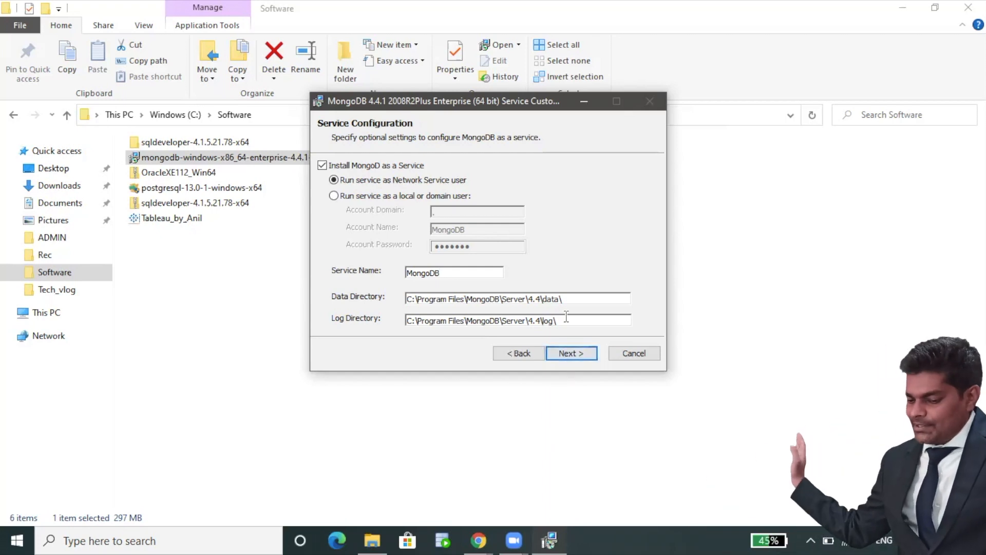
click(553, 355)
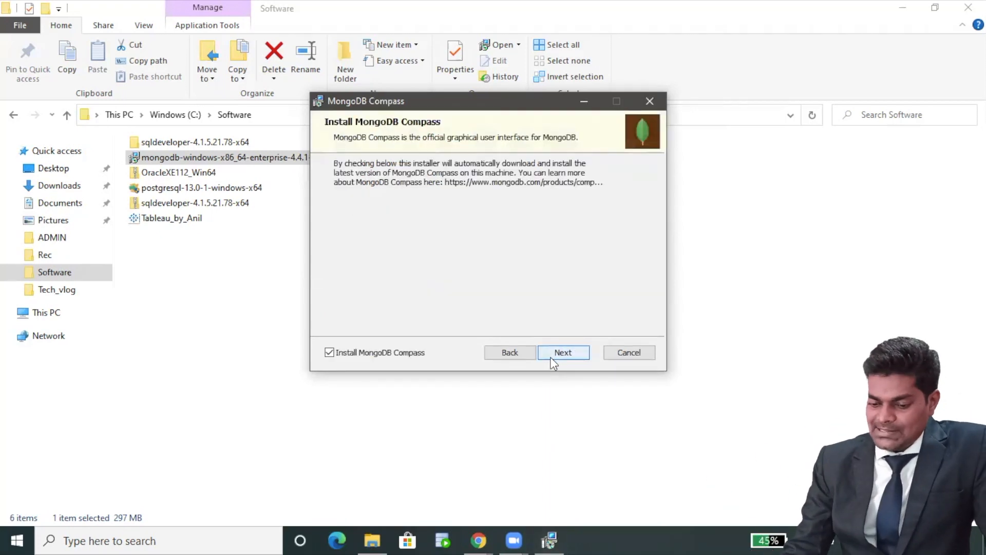
Step: Start the installation with MongoDB Compass included, choosing not to close the applications whose files are in use
click(552, 359)
click(557, 346)
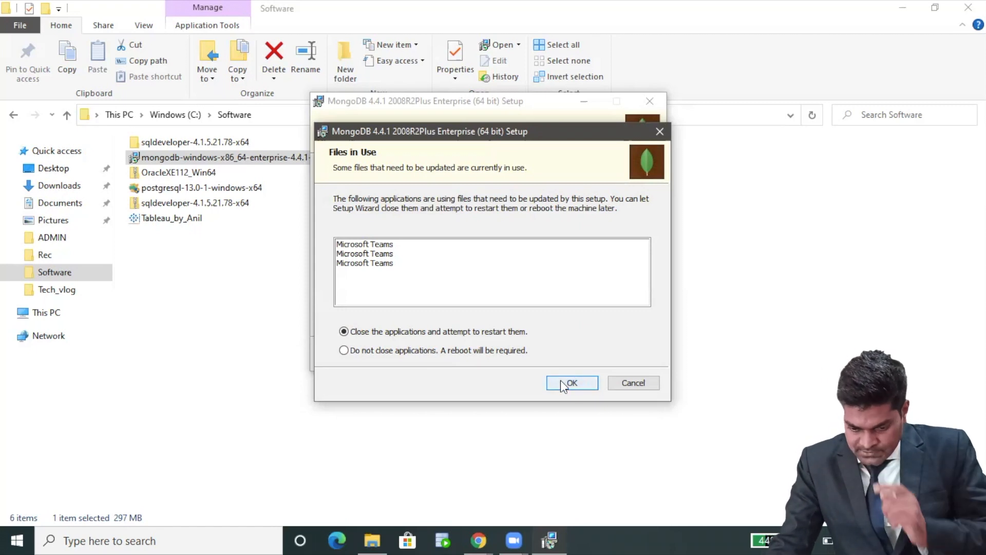
click(362, 352)
click(580, 379)
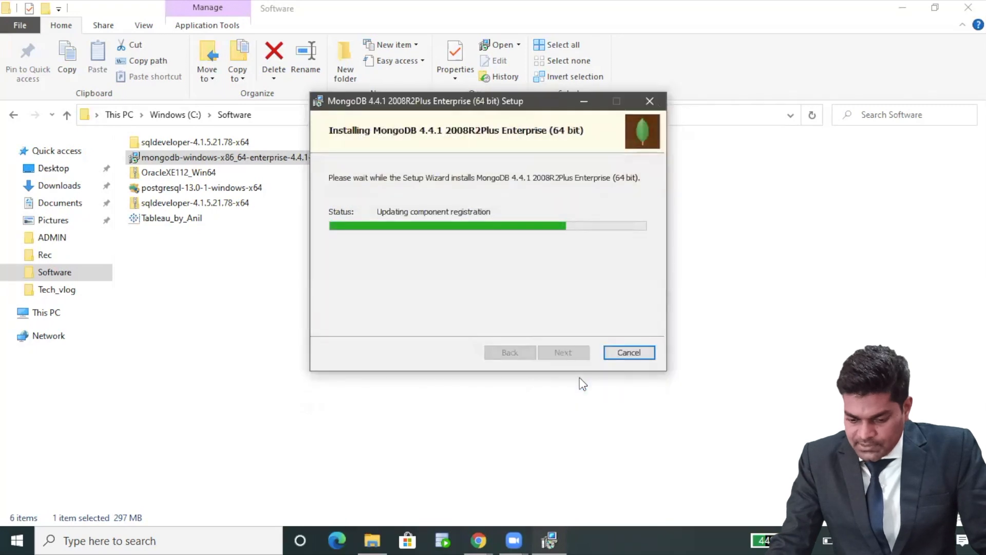